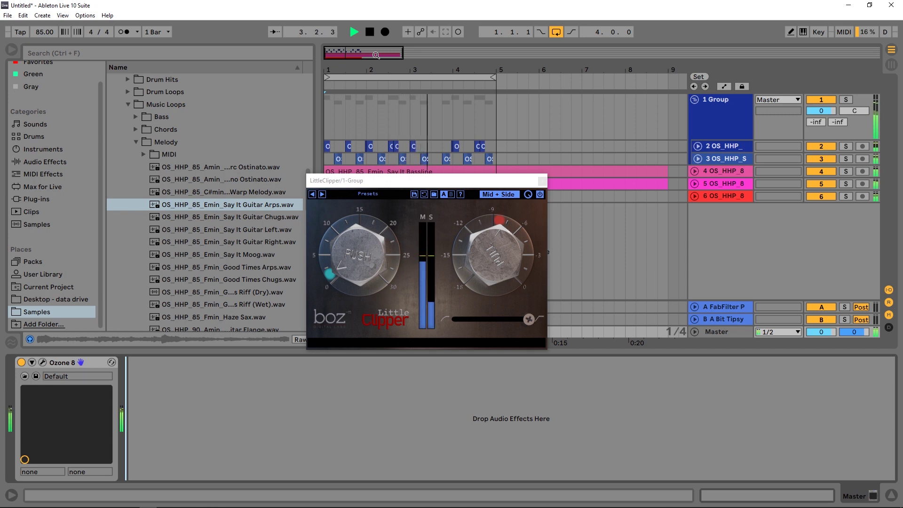
Solo the '1 Group' drum track and play it briefly to listen
left_click(371, 34)
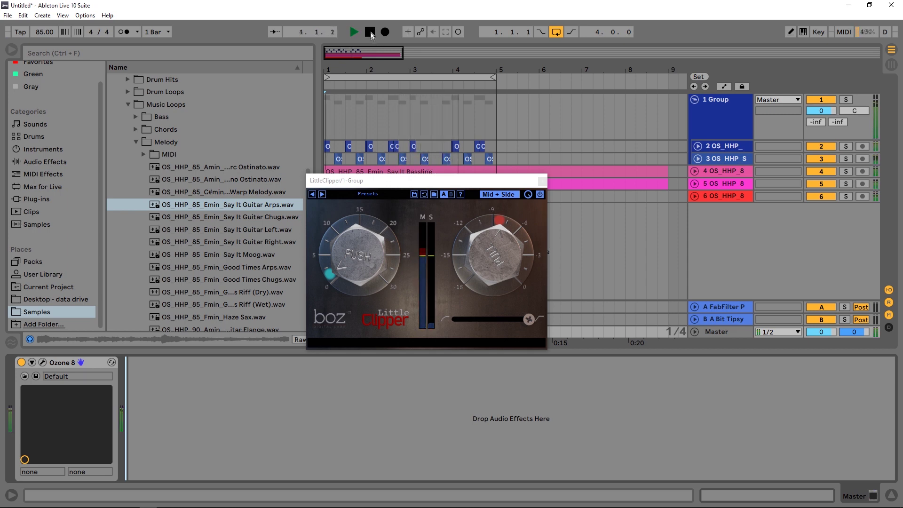
left_click(845, 100)
key("space")
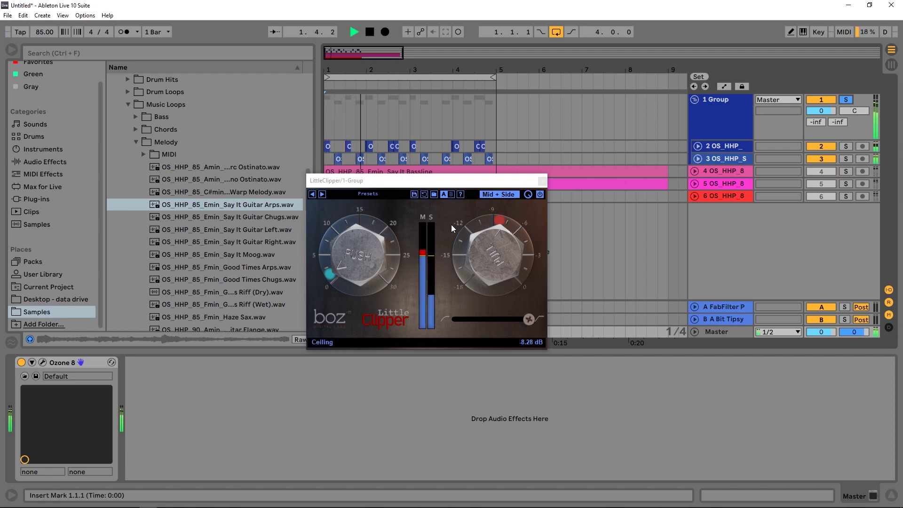
key("space")
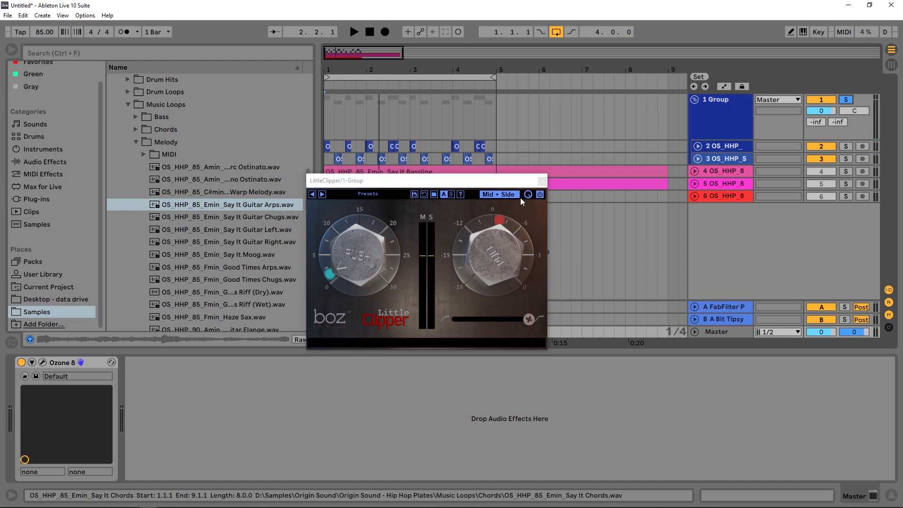
Play the soloed group with Little Clipper bypassed, then switch the clipper back on
left_click(539, 194)
key("space")
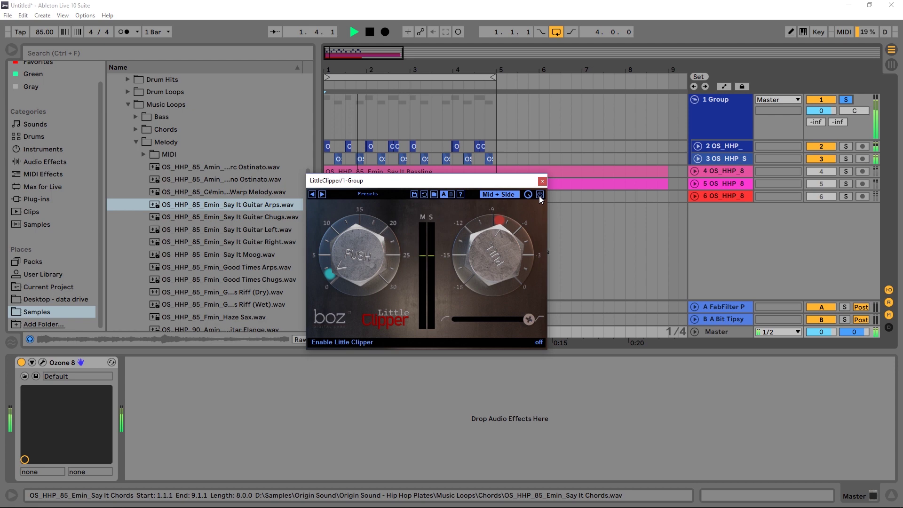
left_click(539, 195)
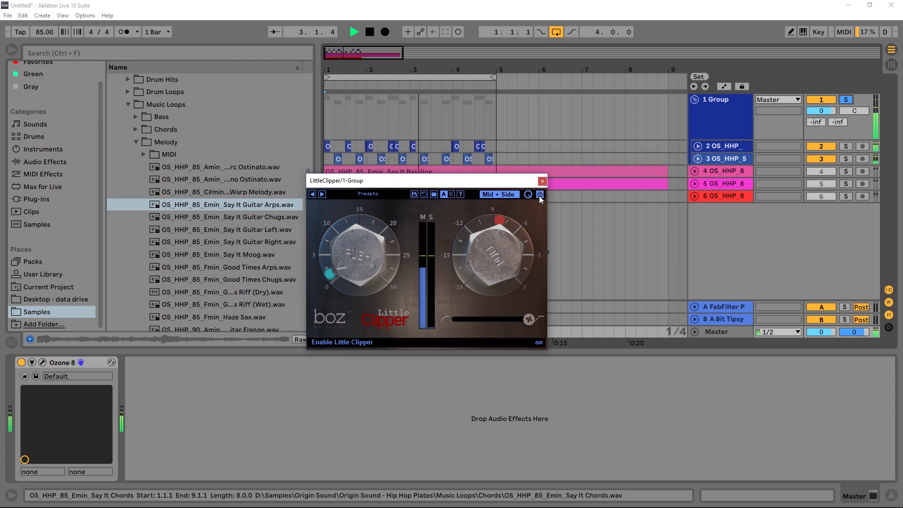
key("space")
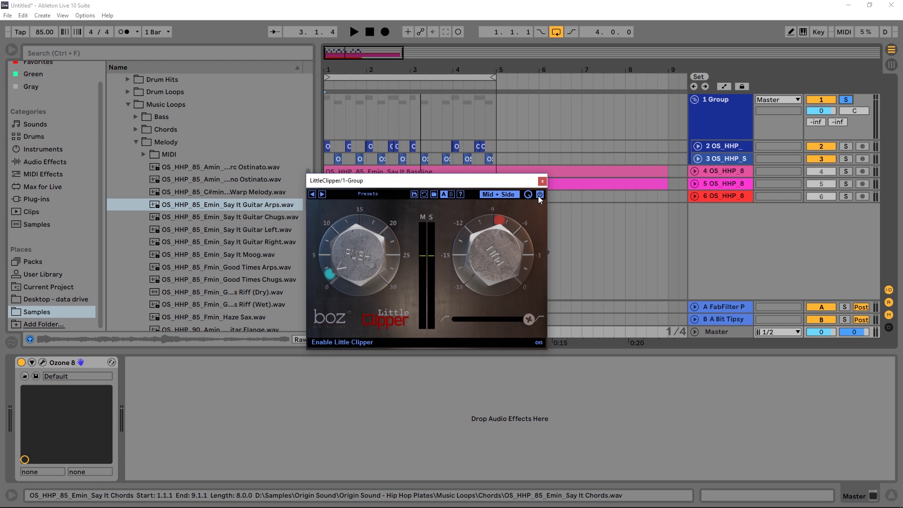
Solo track 4 alongside the group and compare Little Clipper bypassed versus enabled
left_click(847, 173)
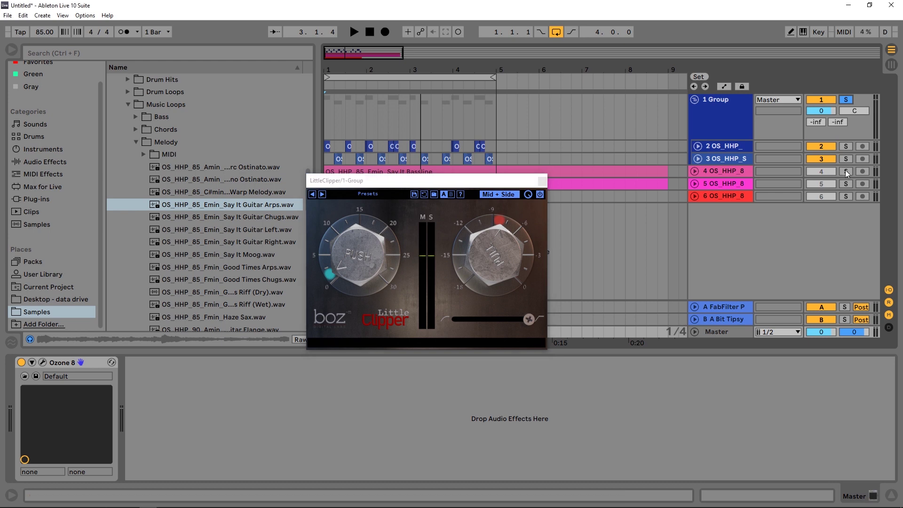
key("space")
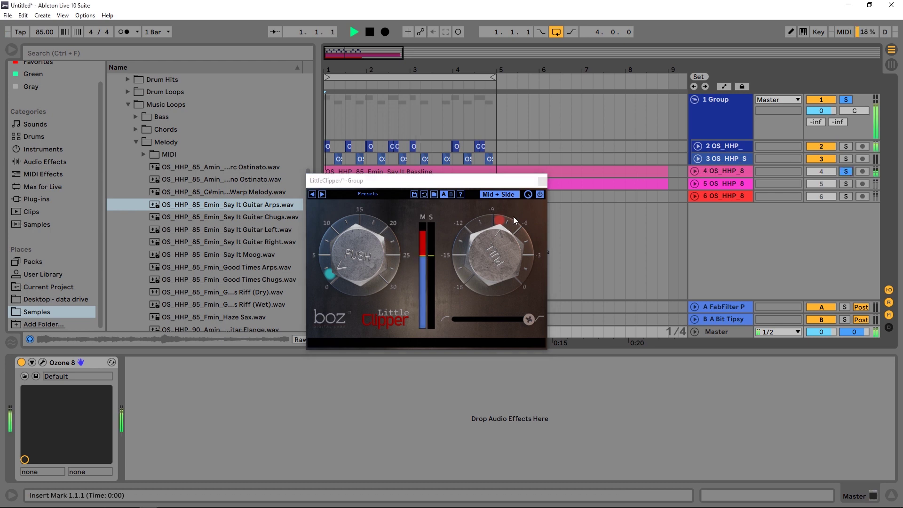
left_click(539, 195)
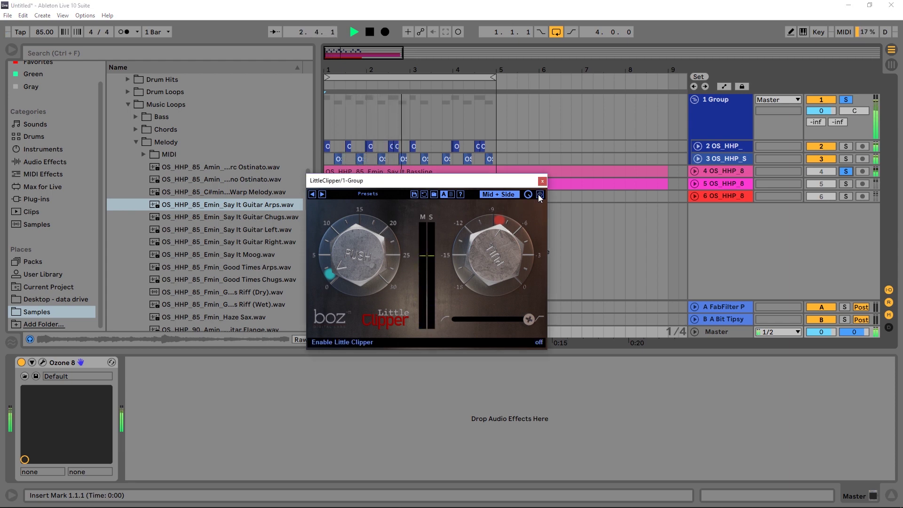
left_click(539, 194)
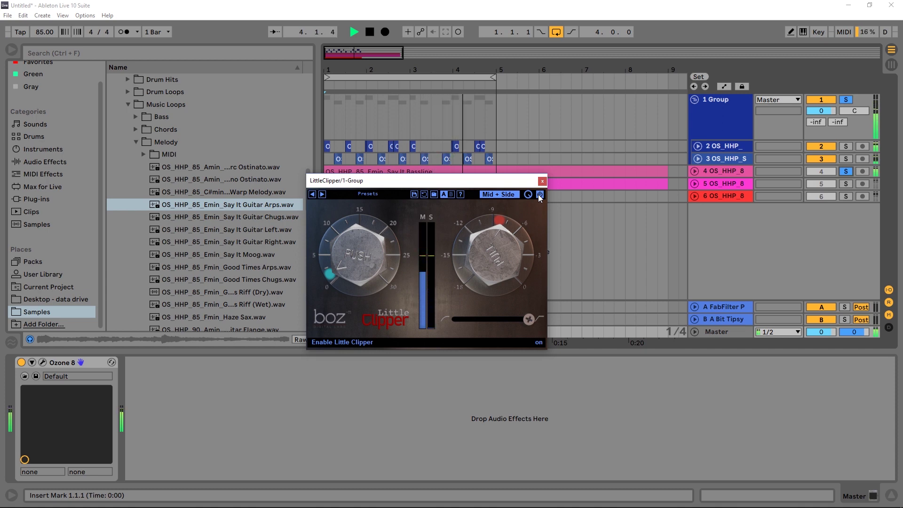
key("space")
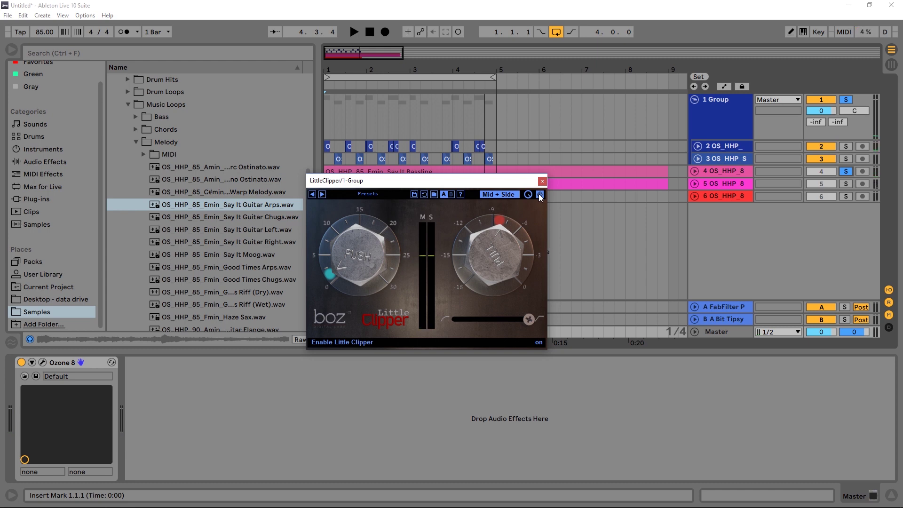
Show the 1 Group device chain and switch off the Drum Buss while playing
left_click(718, 115)
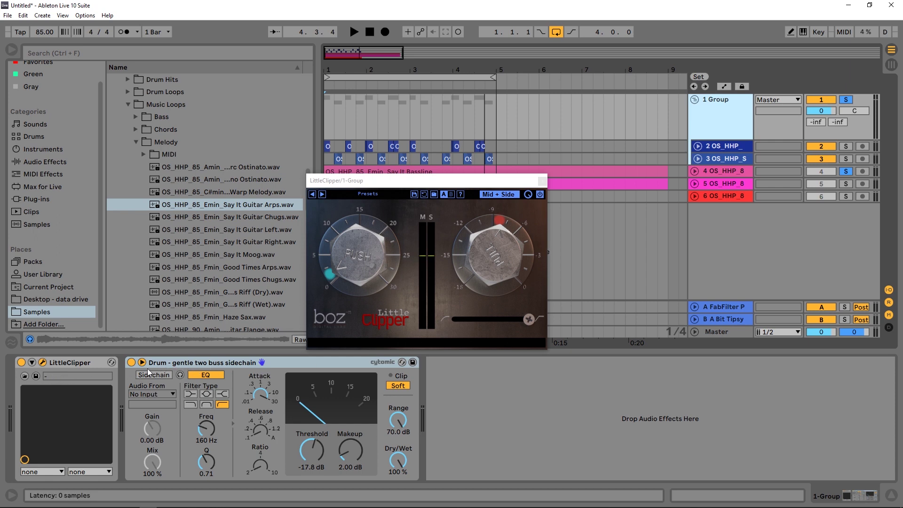
left_click(131, 362)
key("space")
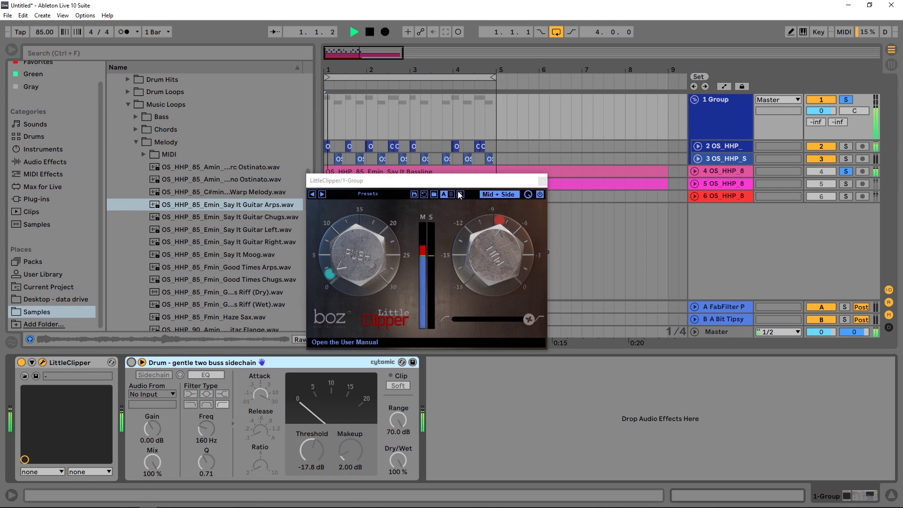
Unsolo track 4 and compare the Drum Buss on and off, leaving it bypassed
left_click(846, 100)
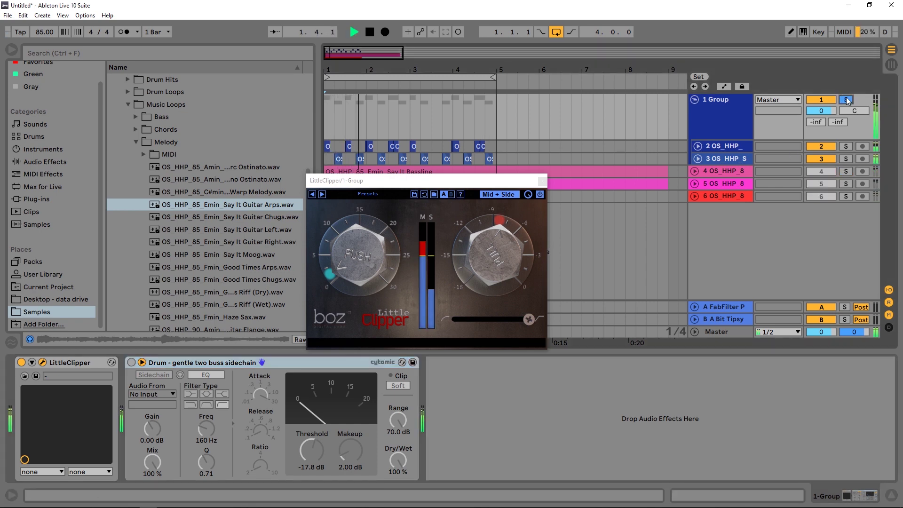
left_click(131, 363)
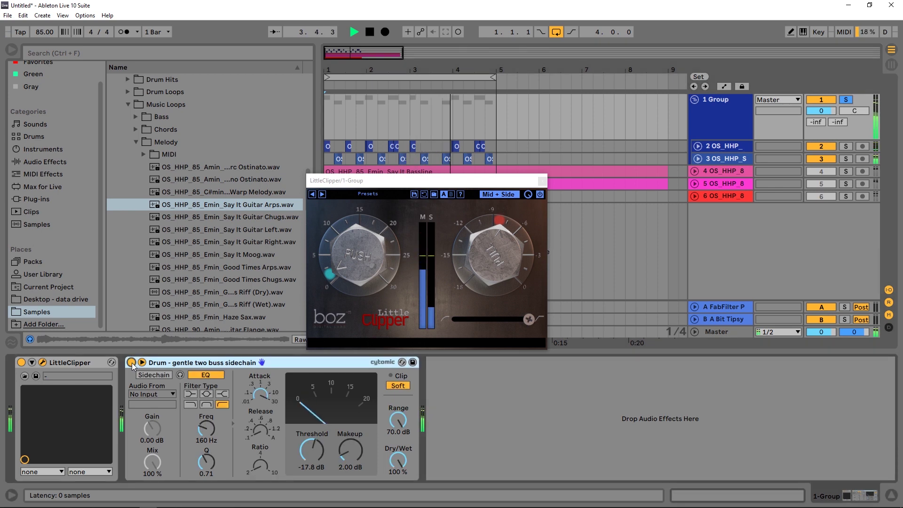
left_click(132, 362)
key("space")
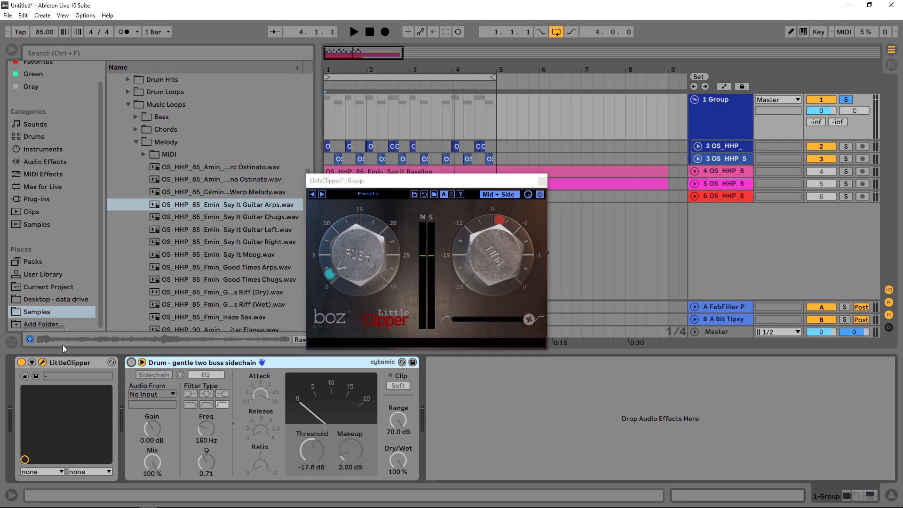
Reposition the Little Clipper window and sweep Push gain up to about 20.7 dB and back to 9.6 dB
left_click_drag(380, 183, 421, 174)
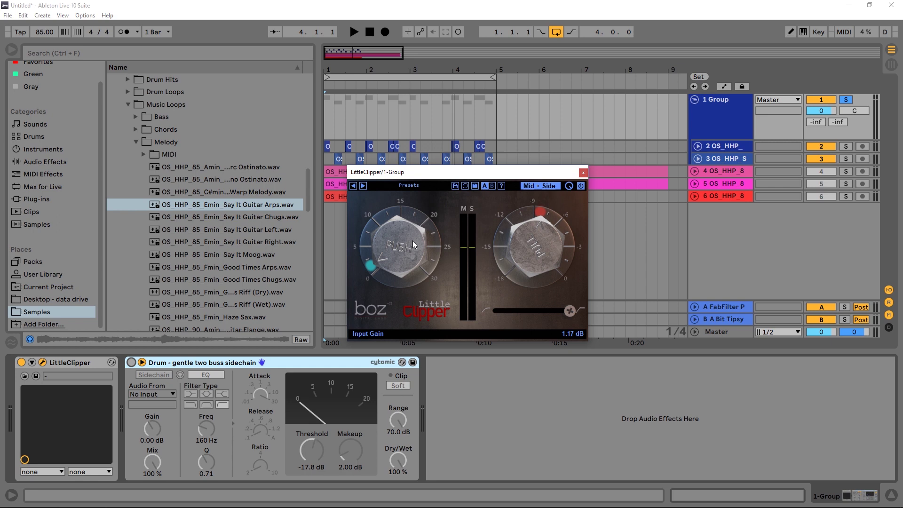
key("space")
left_click_drag(406, 250, 424, 185)
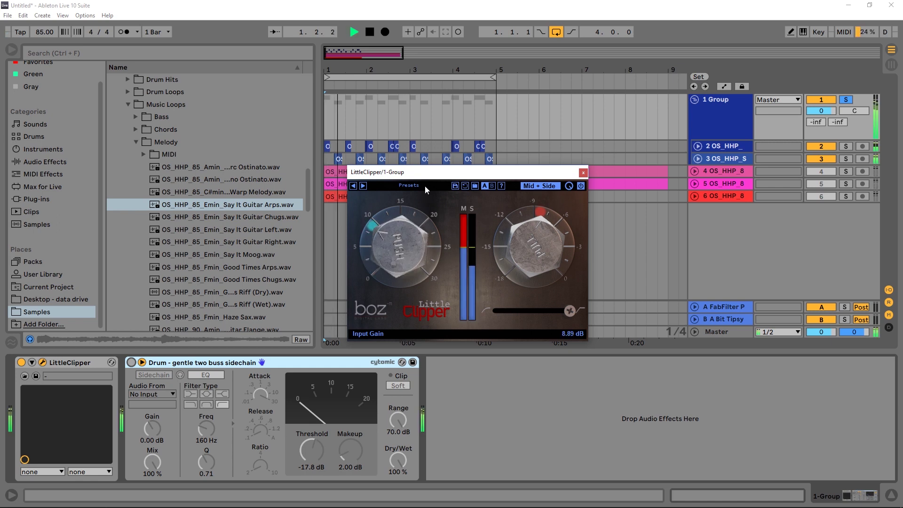
left_click_drag(431, 244, 424, 233)
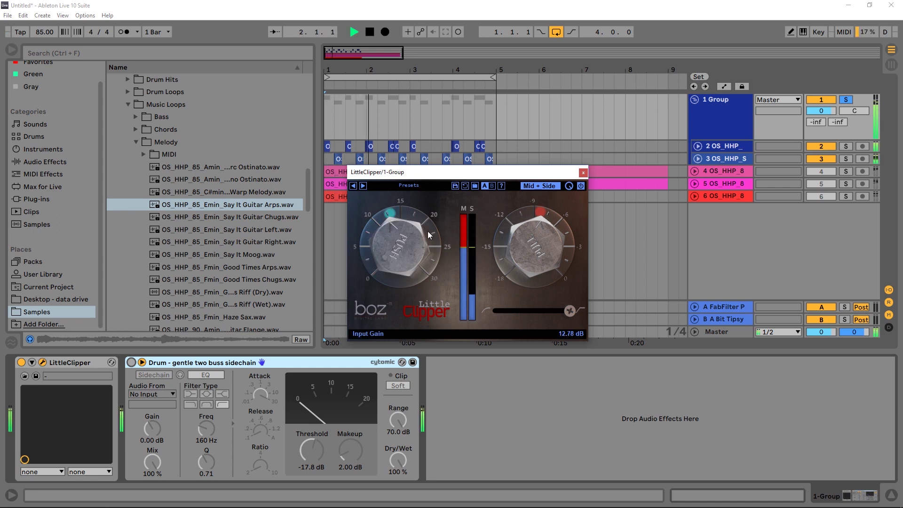
key("space")
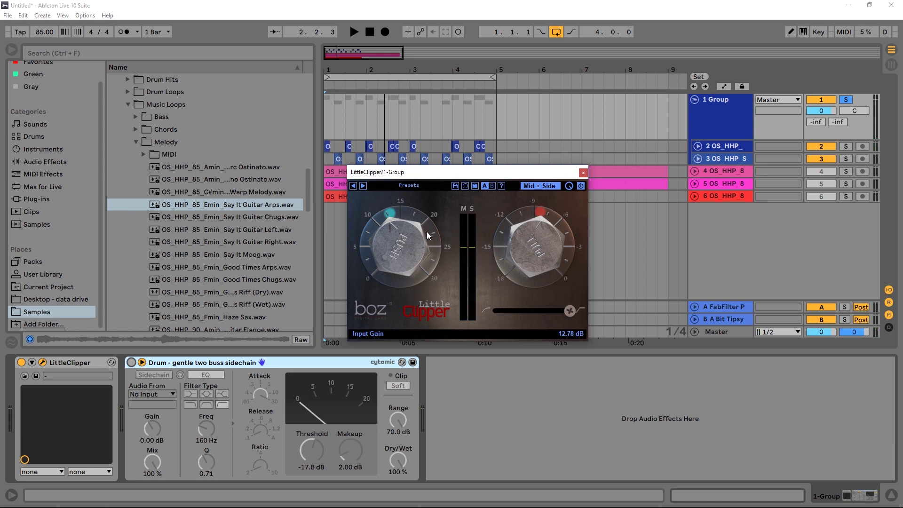
key("space")
left_click_drag(426, 237, 386, 272)
key("space")
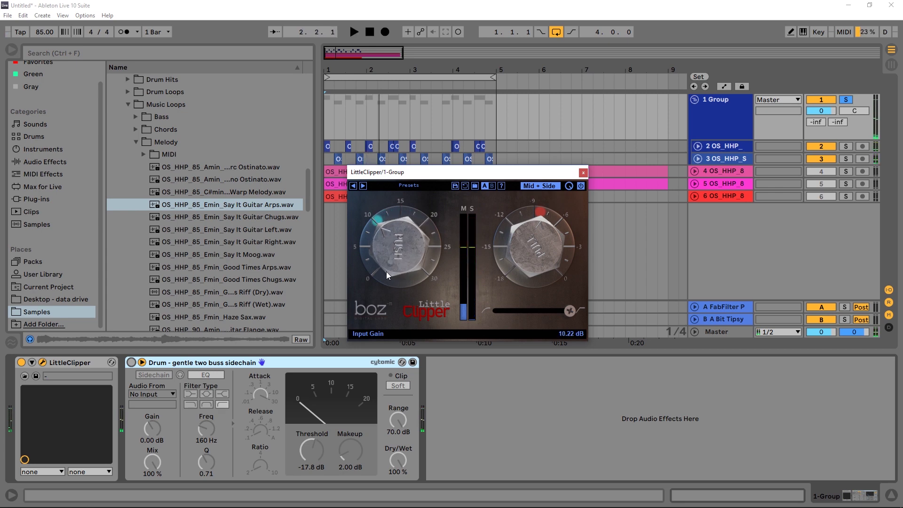
left_click_drag(390, 240, 391, 294)
key("space")
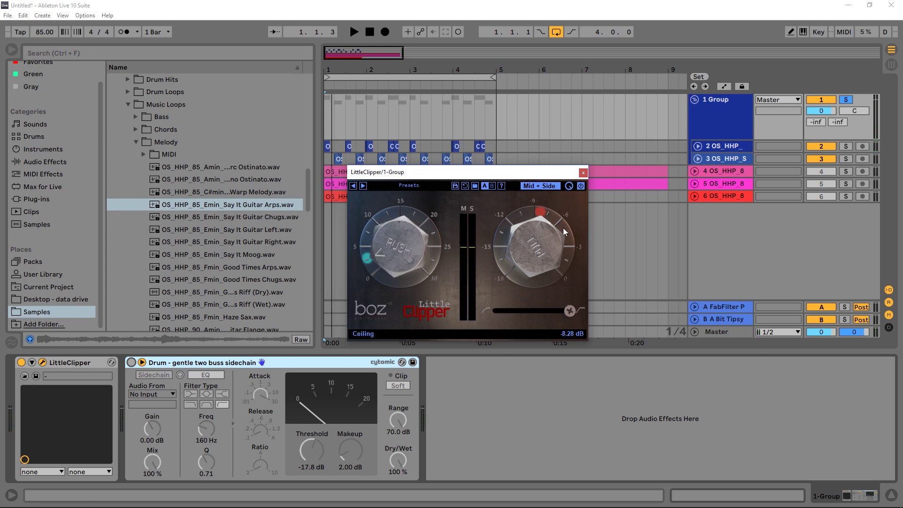
Sweep the Ceiling from 0 dB down to about -16.3 dB, settling near -7 dB
key("space")
left_click_drag(535, 250, 543, 188)
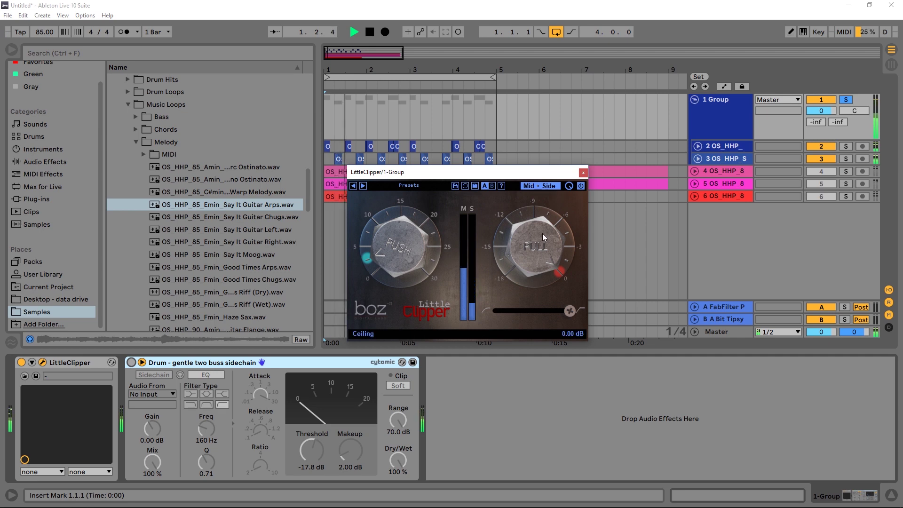
left_click_drag(528, 261, 510, 393)
left_click_drag(531, 264, 512, 317)
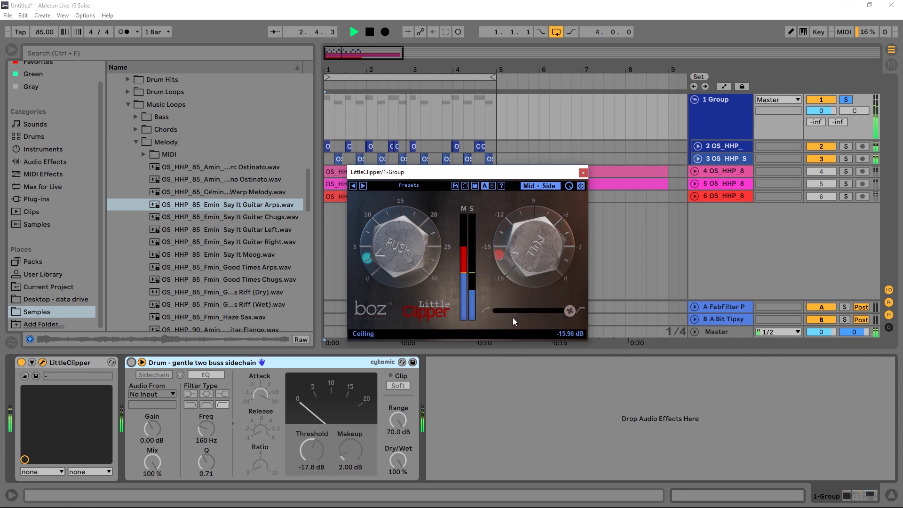
left_click_drag(522, 275, 534, 239)
key("space")
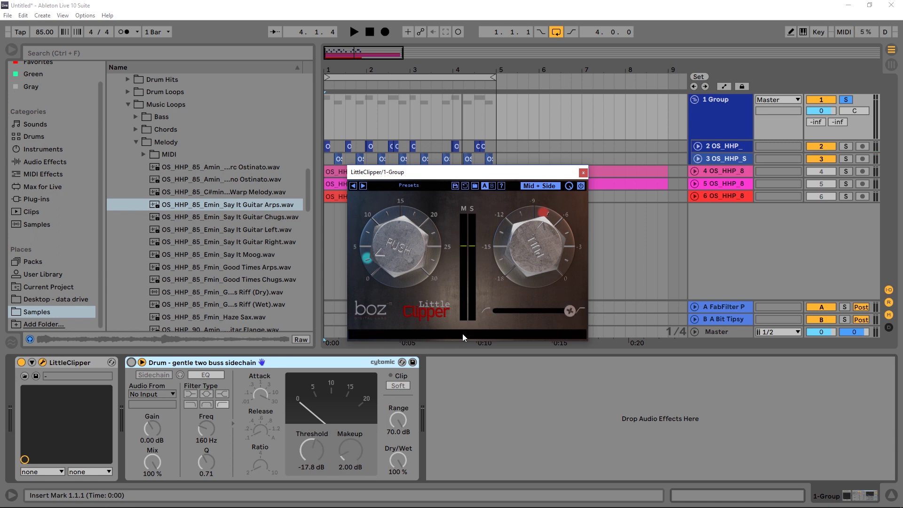
mouse_move(567, 312)
key("space")
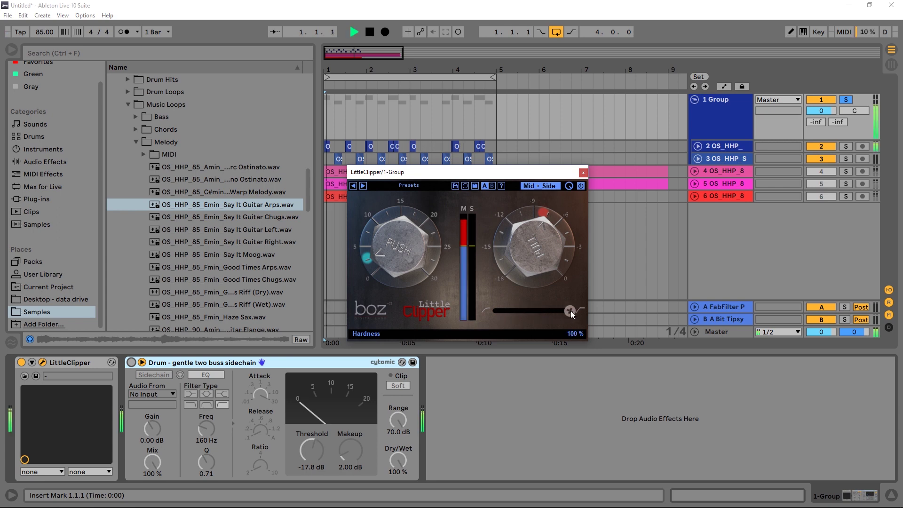
mouse_move(571, 311)
left_mouse_down()
mouse_move(476, 317)
mouse_move(574, 320)
left_mouse_up()
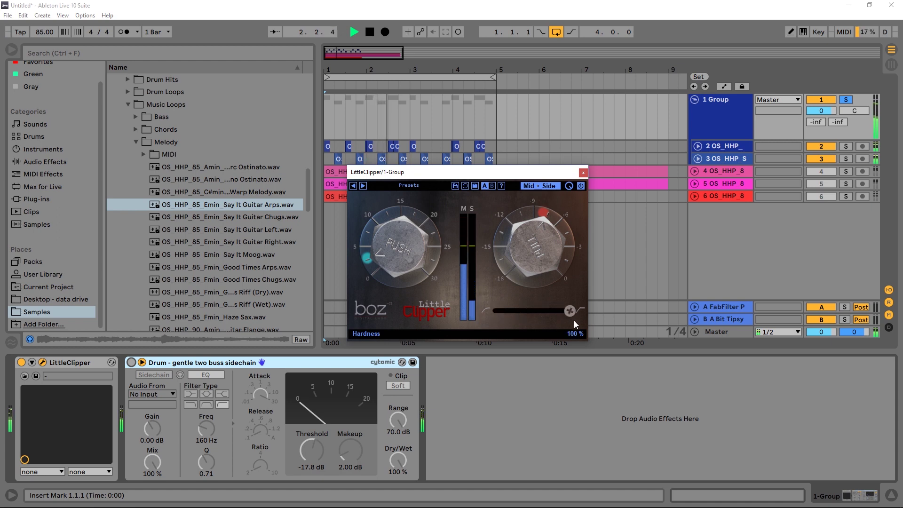
key("space")
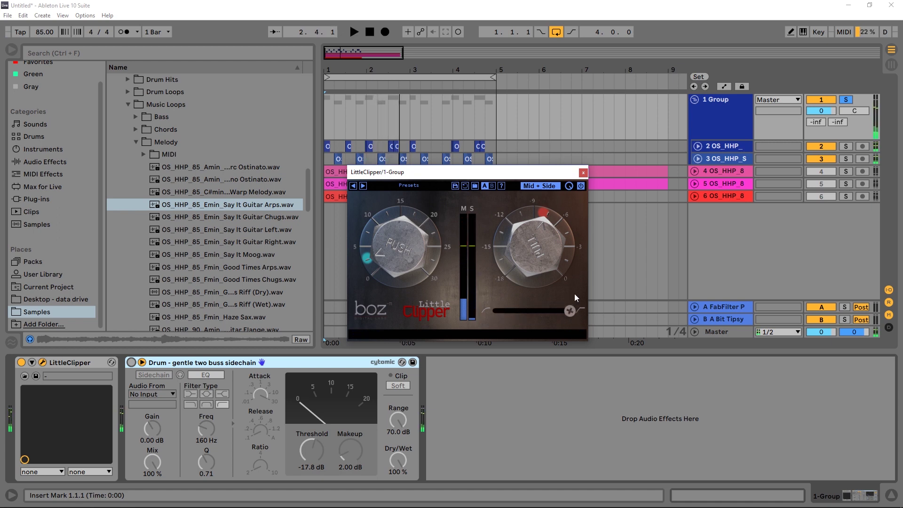
mouse_move(569, 311)
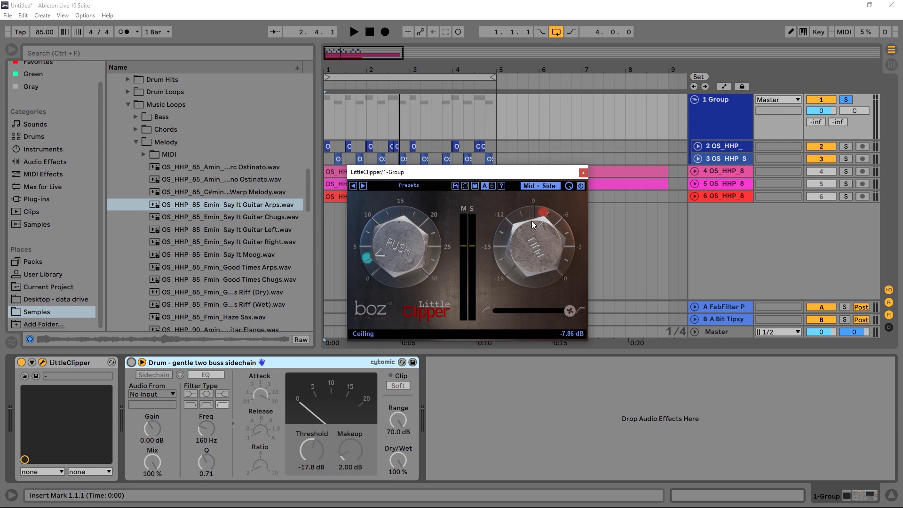
left_click(538, 185)
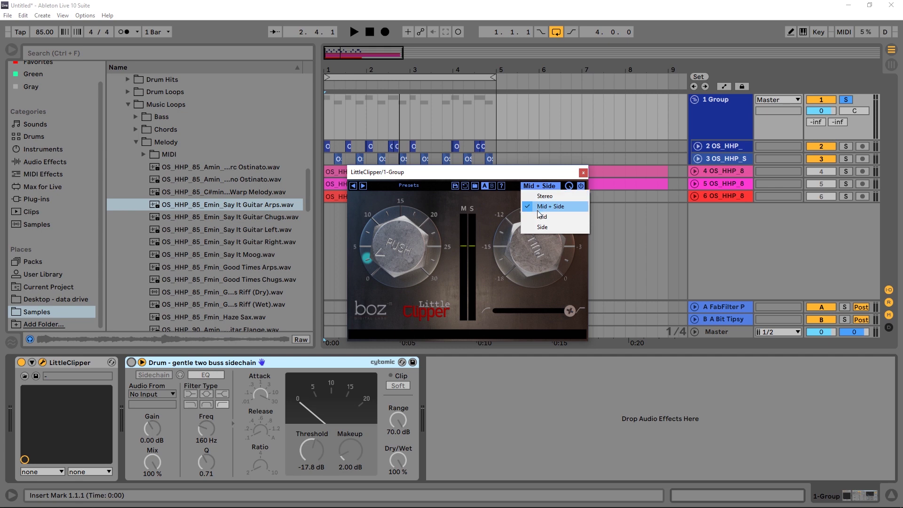
left_click(544, 196)
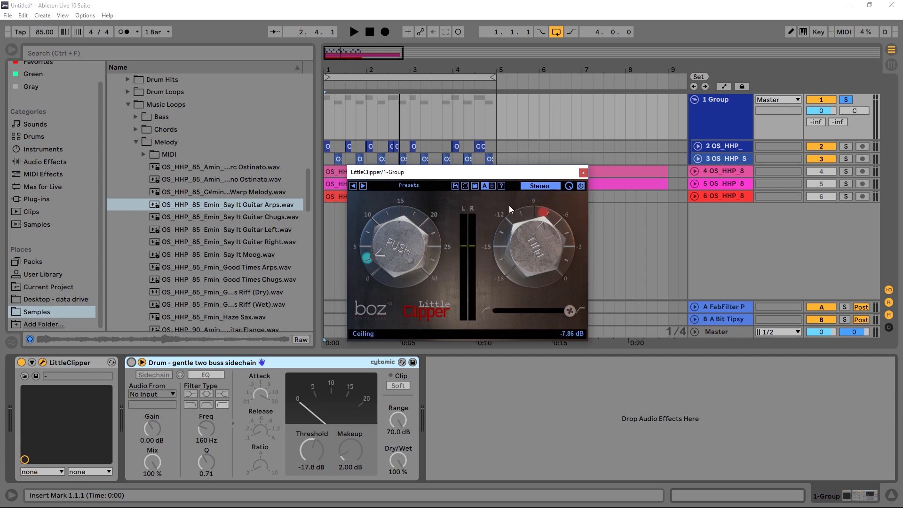
key("space")
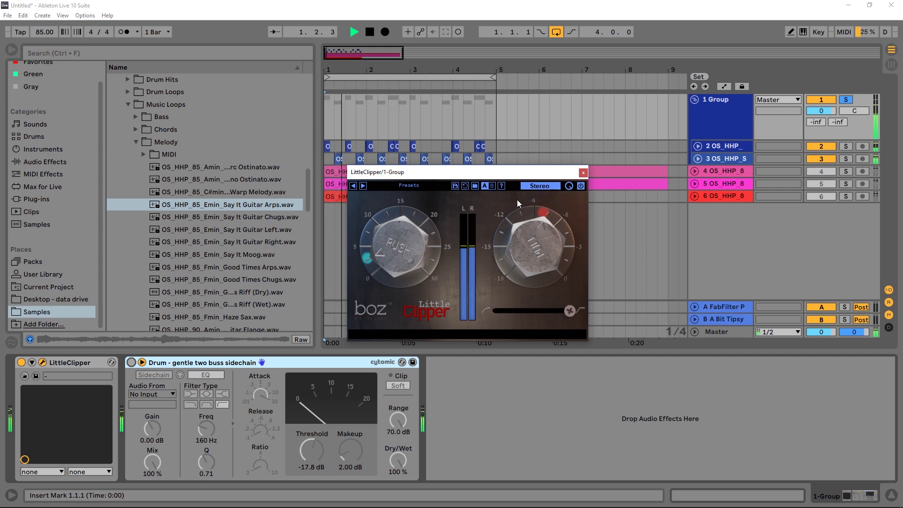
key("space")
left_click(538, 185)
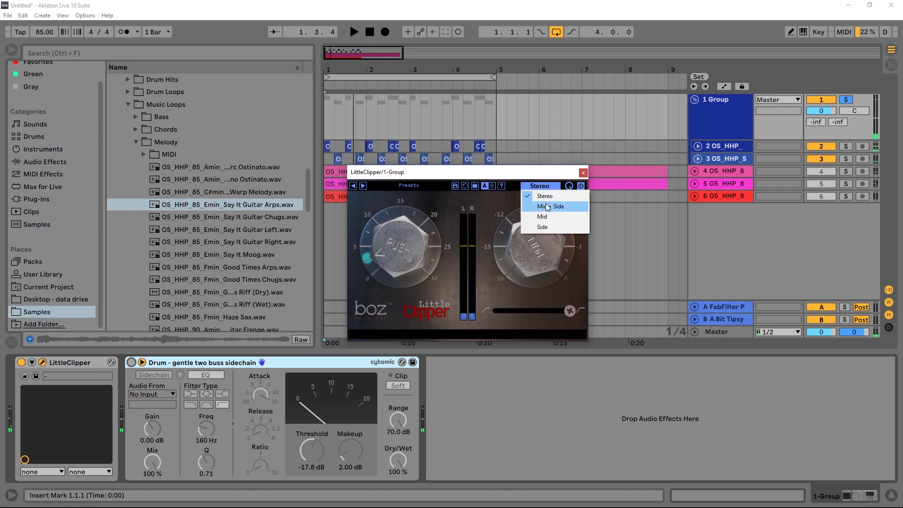
left_click(543, 205)
key("space")
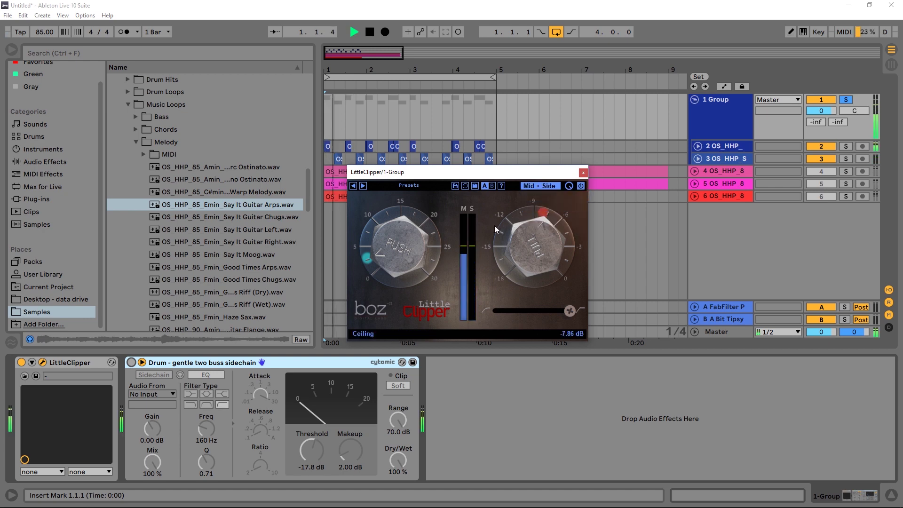
key("space")
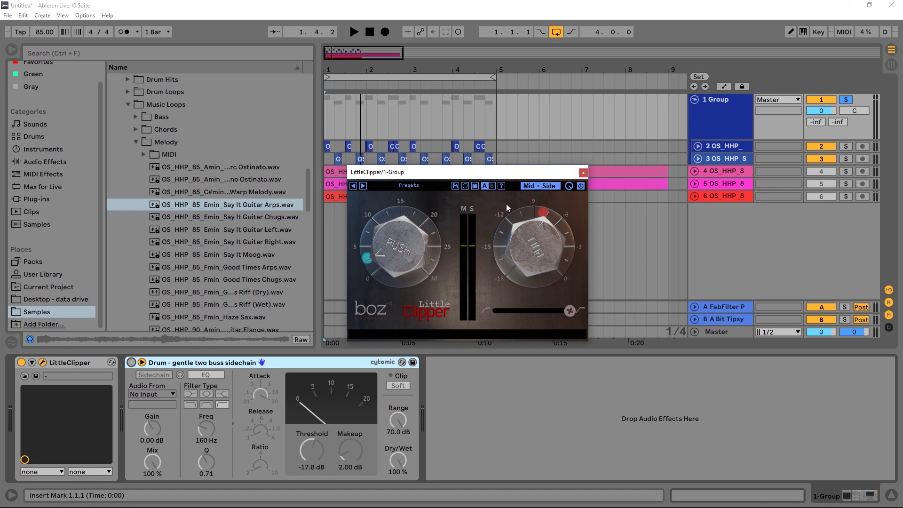
key("space")
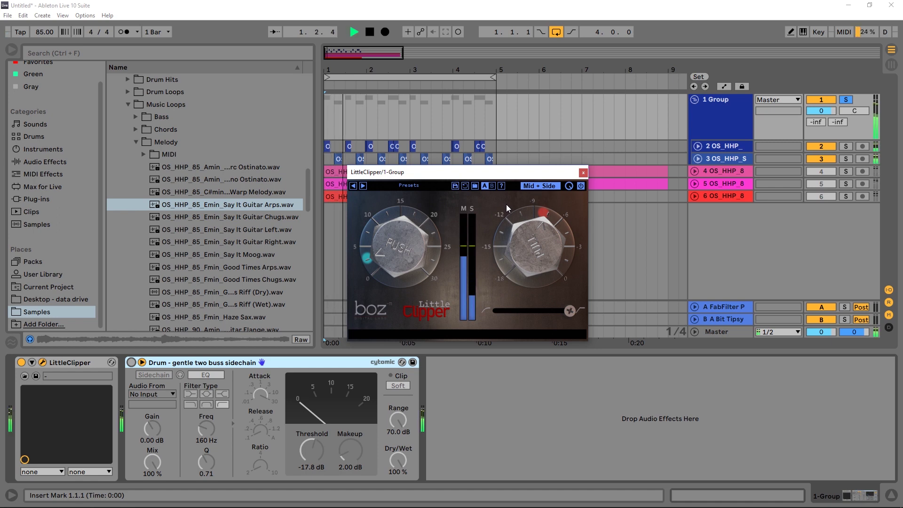
Switch Little Clipper to Mid mode and audition it
key("space")
left_click(539, 186)
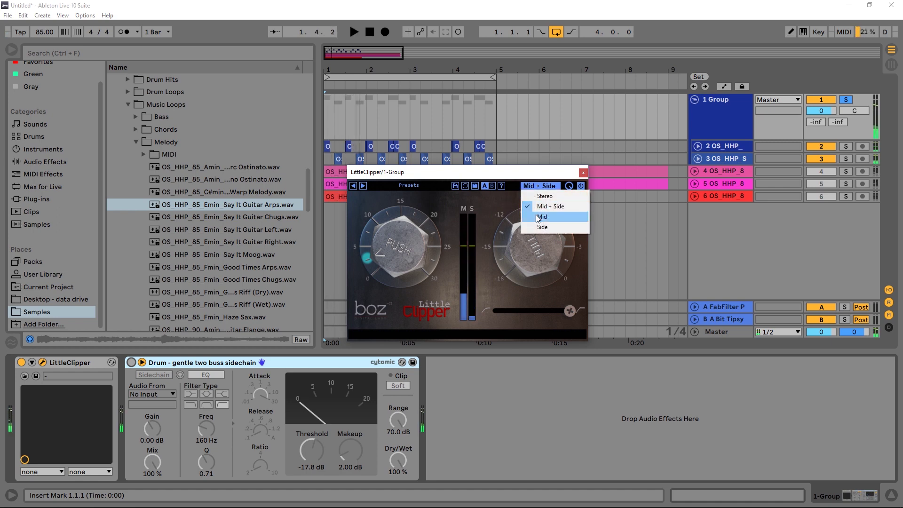
left_click(542, 217)
key("space")
mouse_move(501, 230)
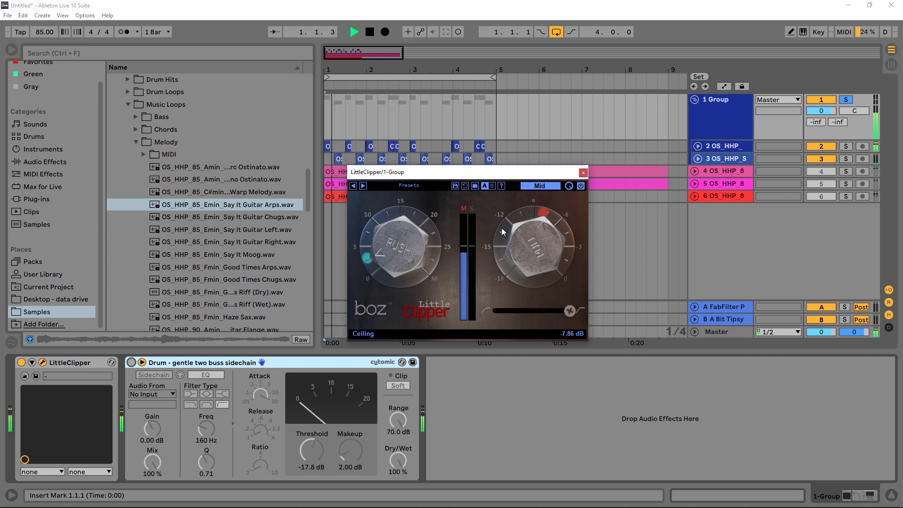
key("space")
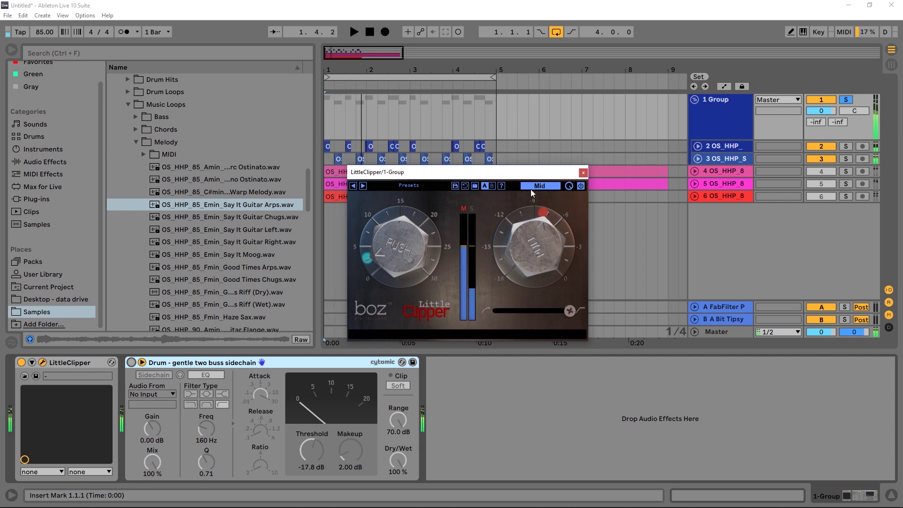
Switch to Side mode, lower the ceiling to -18 dB and raise Push to 17.44 dB
left_click(536, 186)
left_click(542, 226)
key("space")
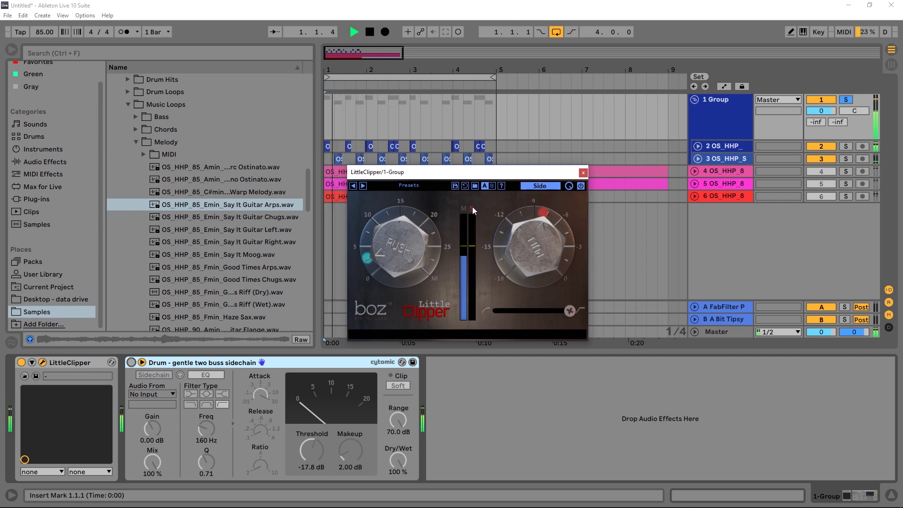
left_click_drag(523, 255, 506, 325)
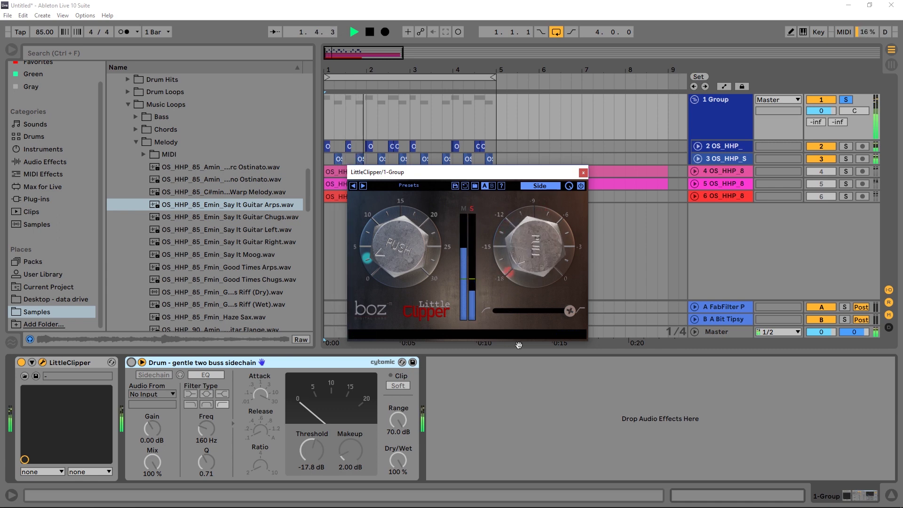
mouse_move(398, 264)
left_click_drag(399, 264, 432, 303)
left_click(540, 186)
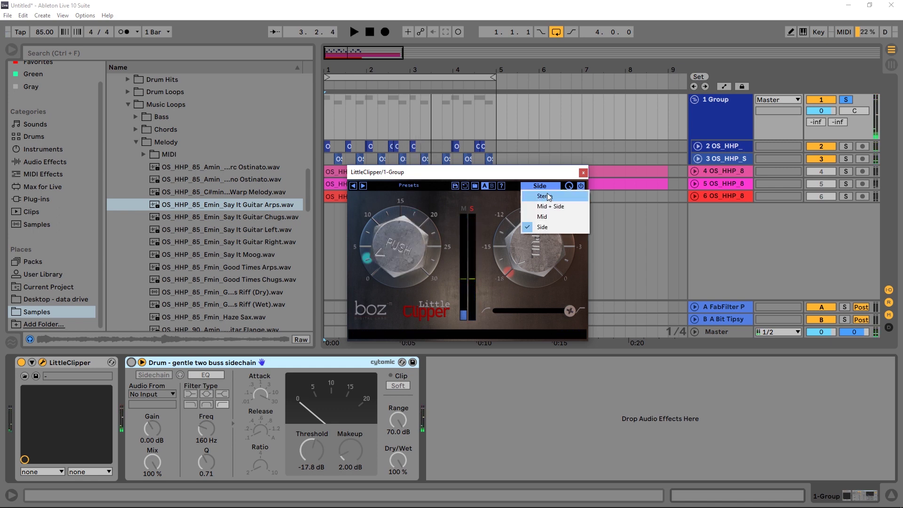
Return the clipper to Mid + Side, raise the ceiling to about -8.17 dB, and play
left_click(550, 207)
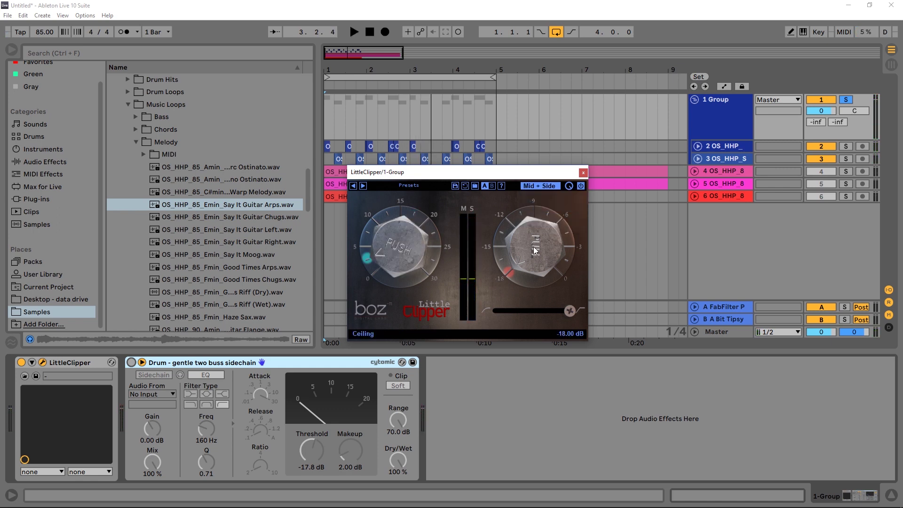
left_click_drag(535, 251, 532, 193)
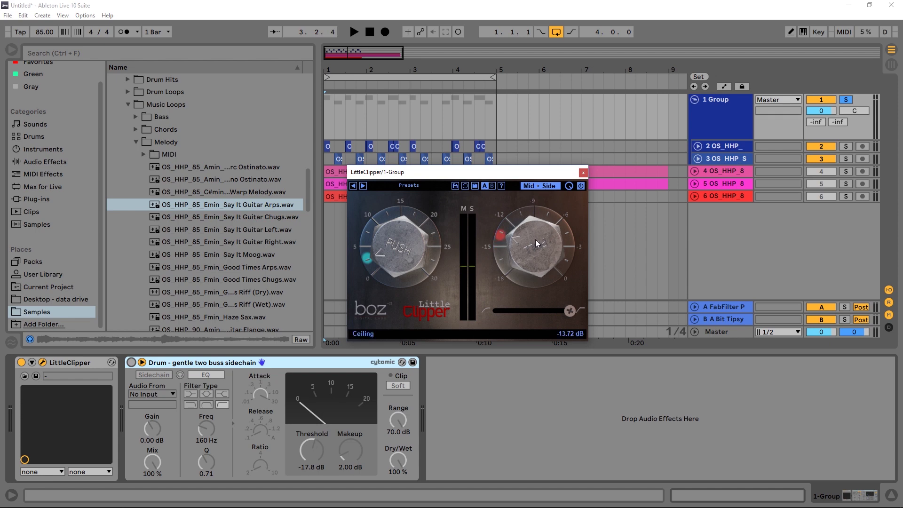
left_click_drag(530, 245, 551, 179)
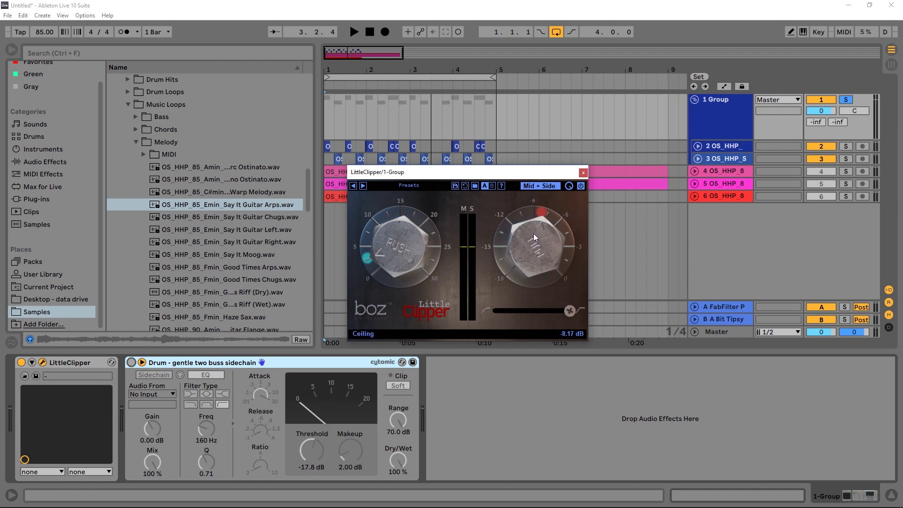
key("space")
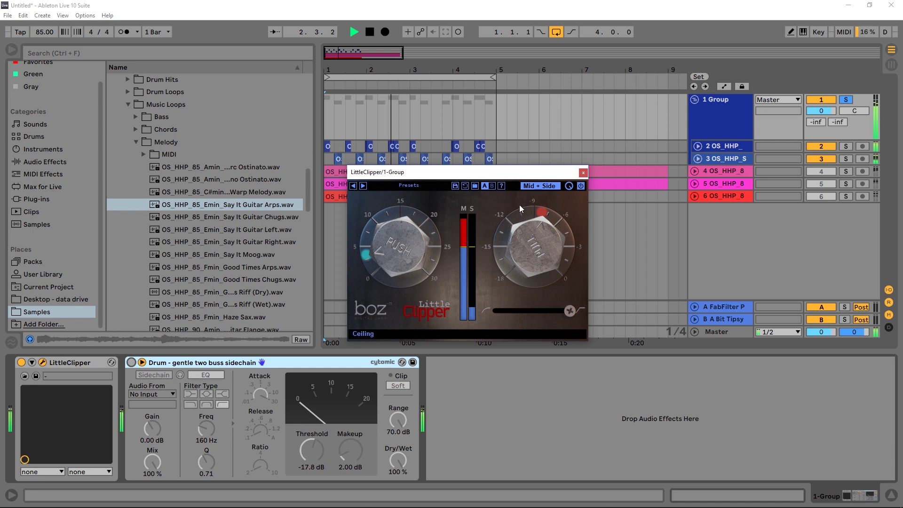
Switch Little Clipper off, stop playback, and flip between bank B and bank A settings
left_click(579, 186)
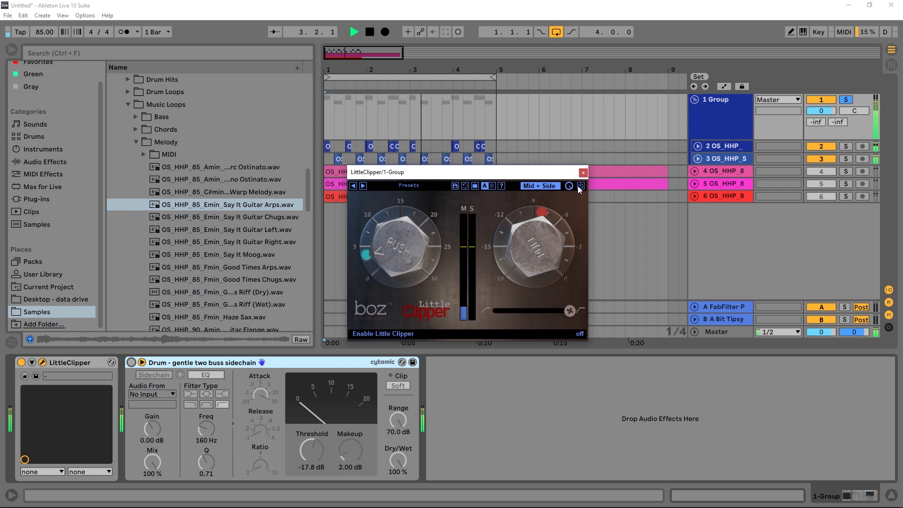
key("space")
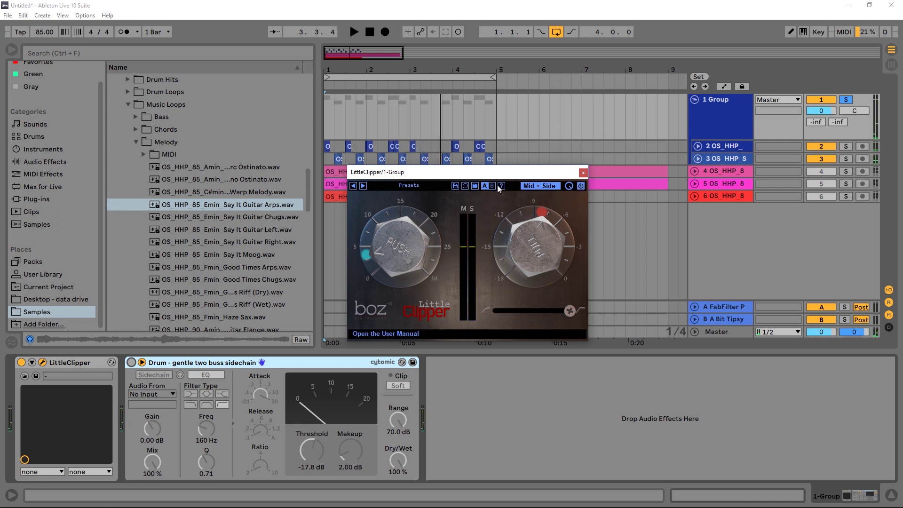
left_click(491, 186)
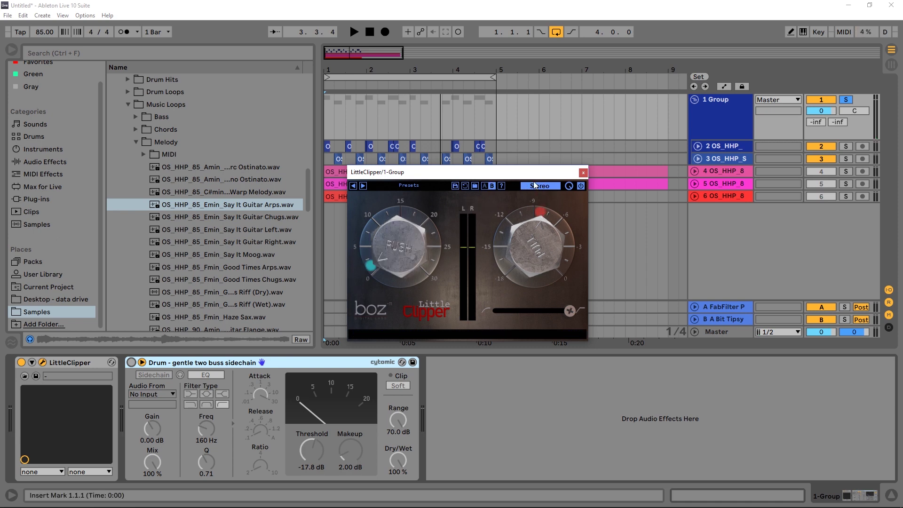
left_click(484, 186)
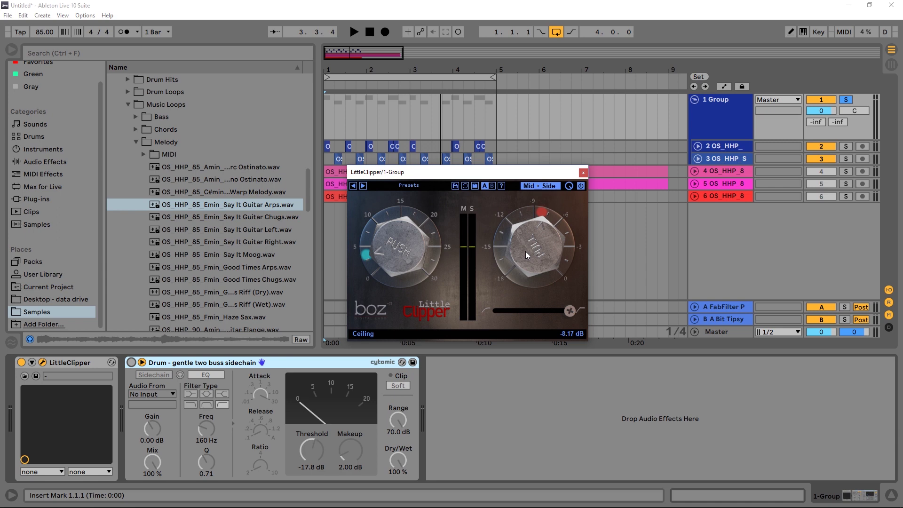
left_click(491, 187)
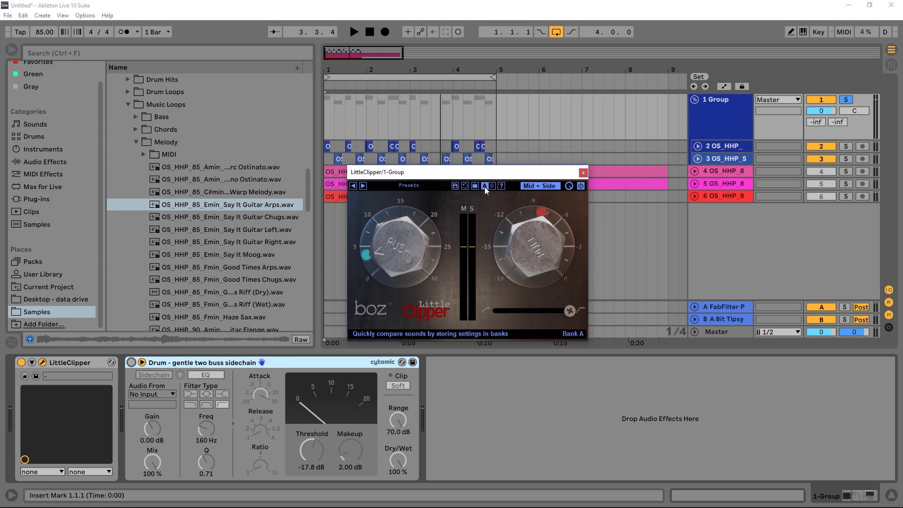
Play the drums while toggling between banks A and B, ending on bank A
key("space")
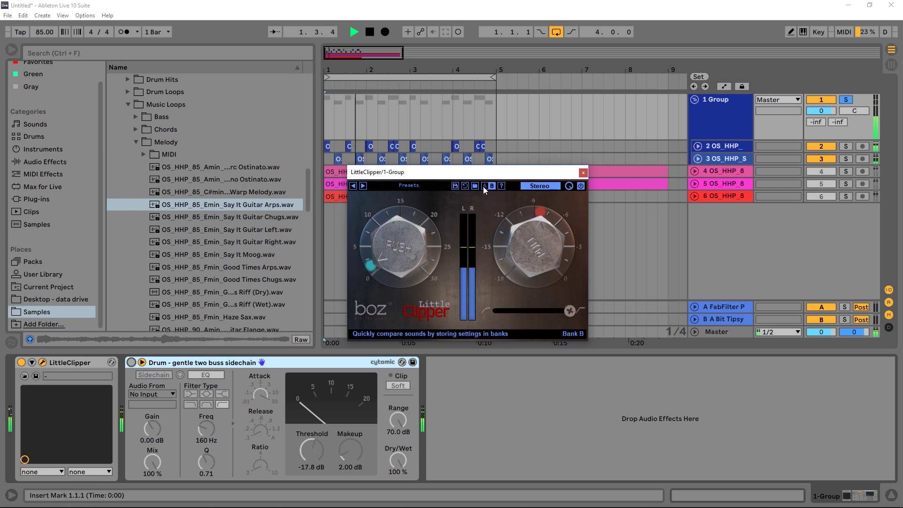
left_click(483, 186)
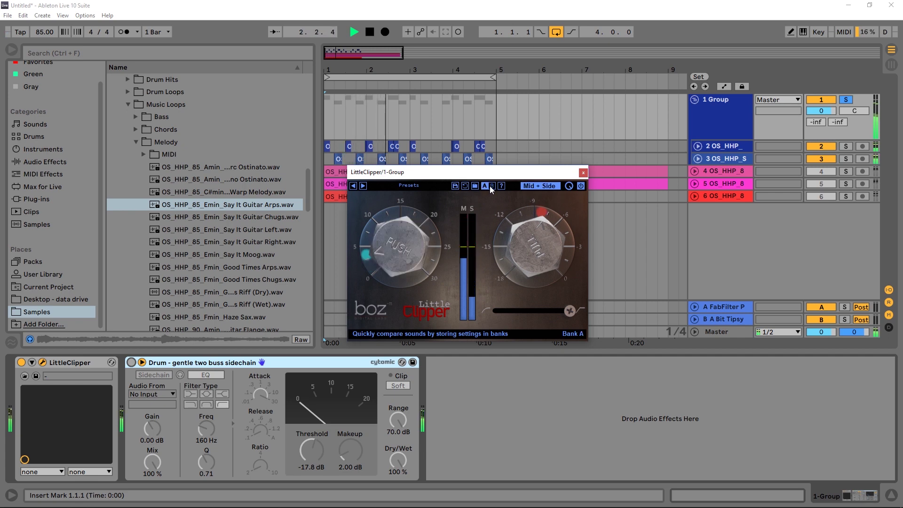
left_click(490, 186)
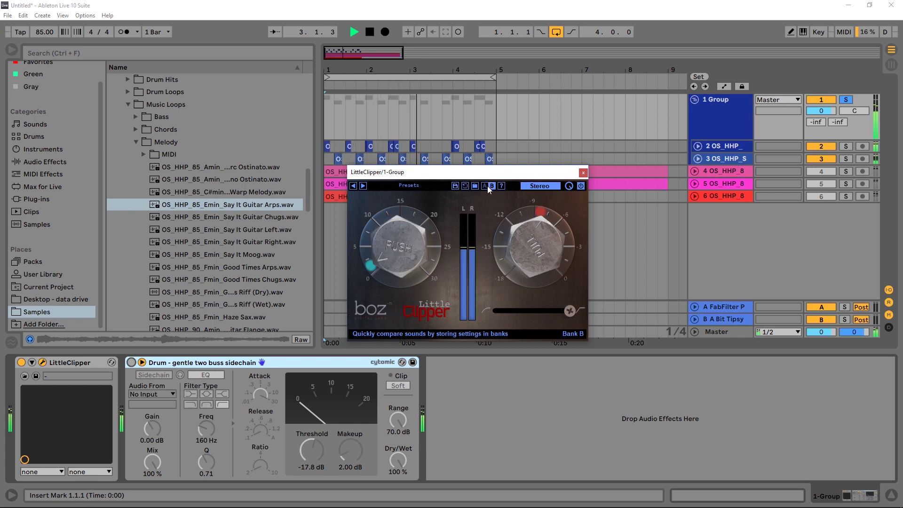
left_click(483, 186)
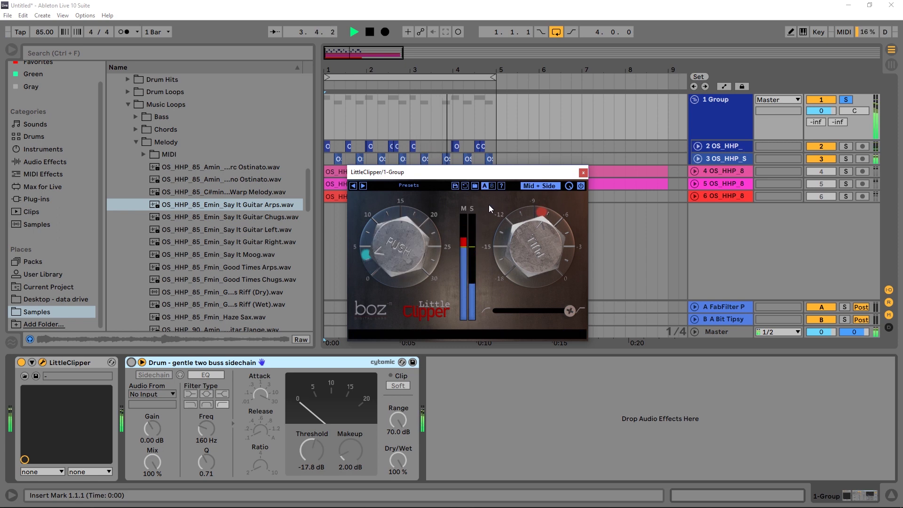
key("space")
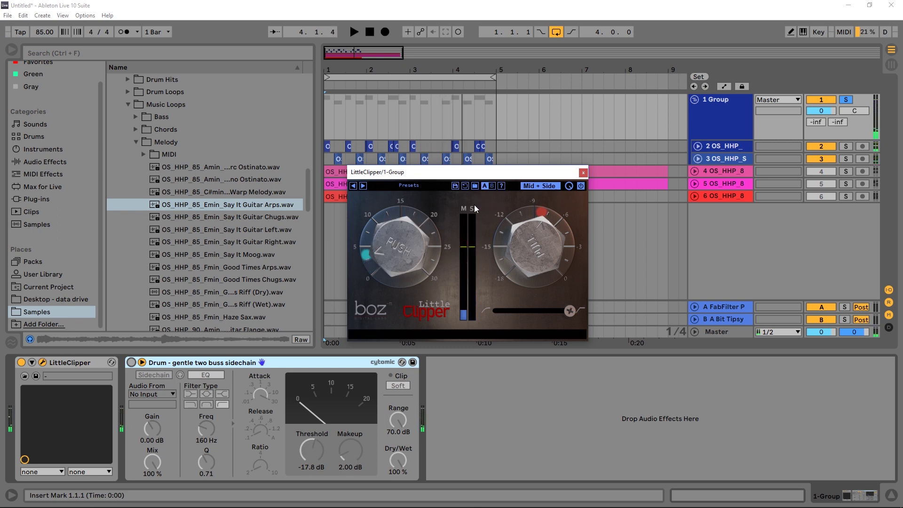